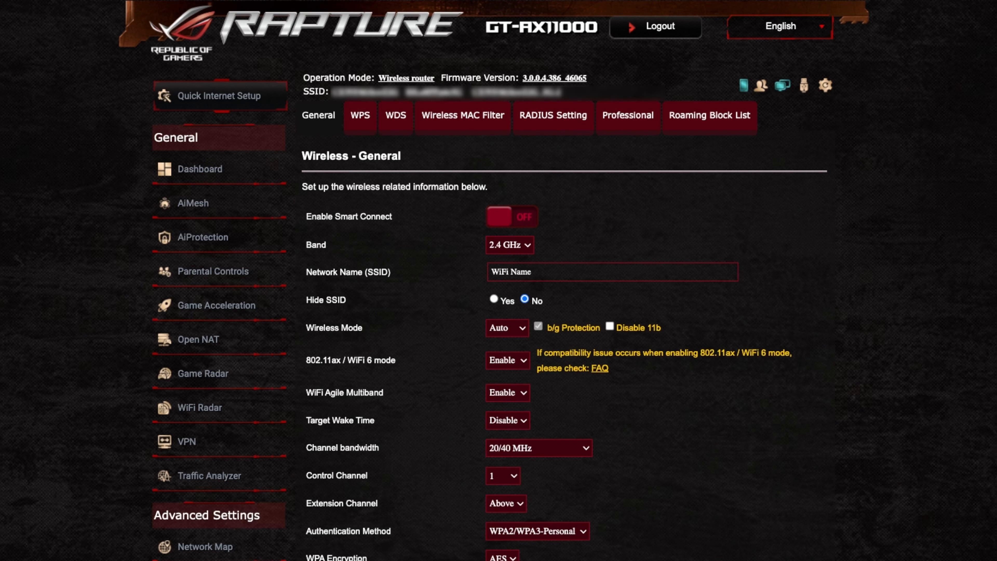
# Set the 2.4 GHz band's wireless mode to N only and enable Target Wake Time.
pyautogui.click(507, 328)
pyautogui.click(507, 327)
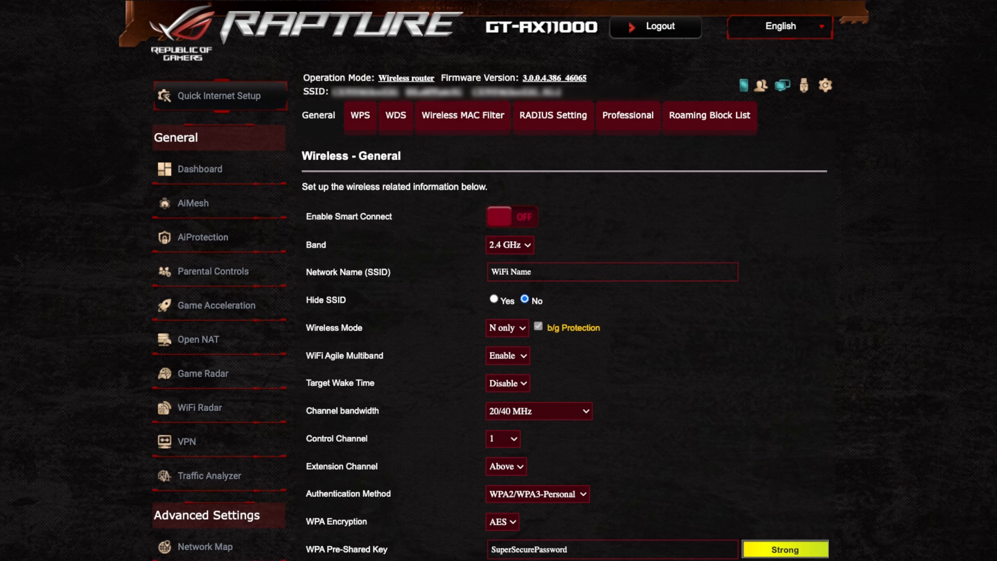
pyautogui.click(507, 328)
pyautogui.click(507, 355)
pyautogui.click(508, 355)
pyautogui.click(507, 383)
pyautogui.click(507, 383)
# Examine the 2.4 GHz band's control channel, extension channel, authentication method, WPA encryption and pre-shared key settings.
pyautogui.click(503, 439)
pyautogui.click(503, 438)
pyautogui.click(506, 466)
pyautogui.click(503, 439)
pyautogui.click(503, 439)
pyautogui.click(502, 439)
pyautogui.click(506, 466)
pyautogui.click(502, 439)
pyautogui.click(502, 438)
pyautogui.click(503, 438)
pyautogui.click(537, 494)
pyautogui.click(502, 522)
pyautogui.click(567, 550)
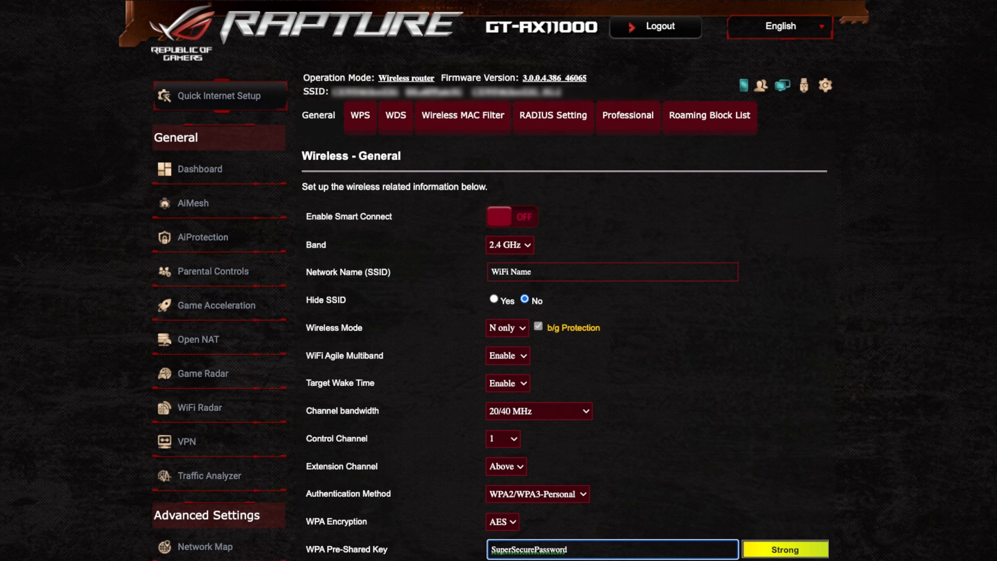
pyautogui.press('Tab')
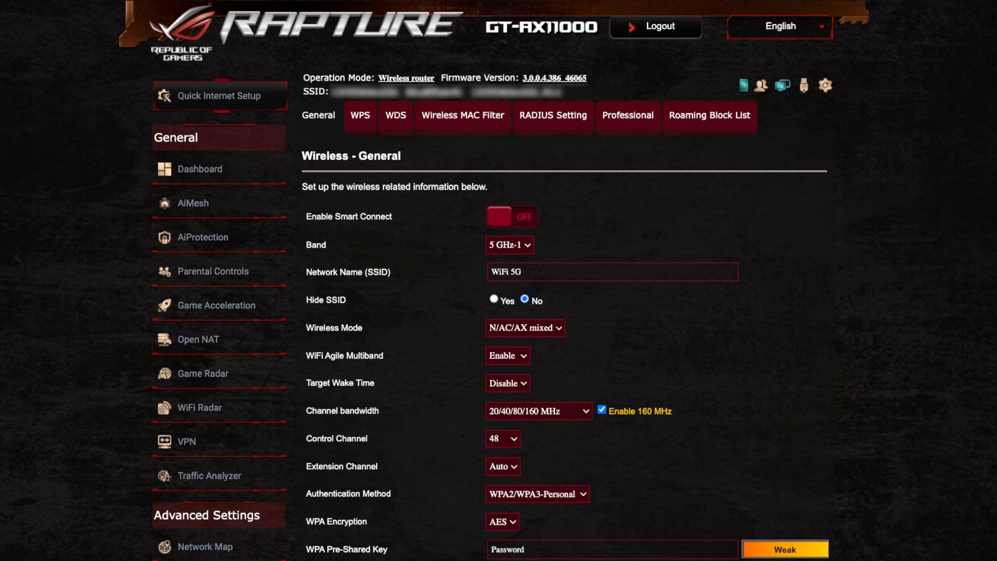
# Examine the wireless mode and channel bandwidth options for the 5 GHz-1 band.
pyautogui.click(509, 245)
pyautogui.click(525, 327)
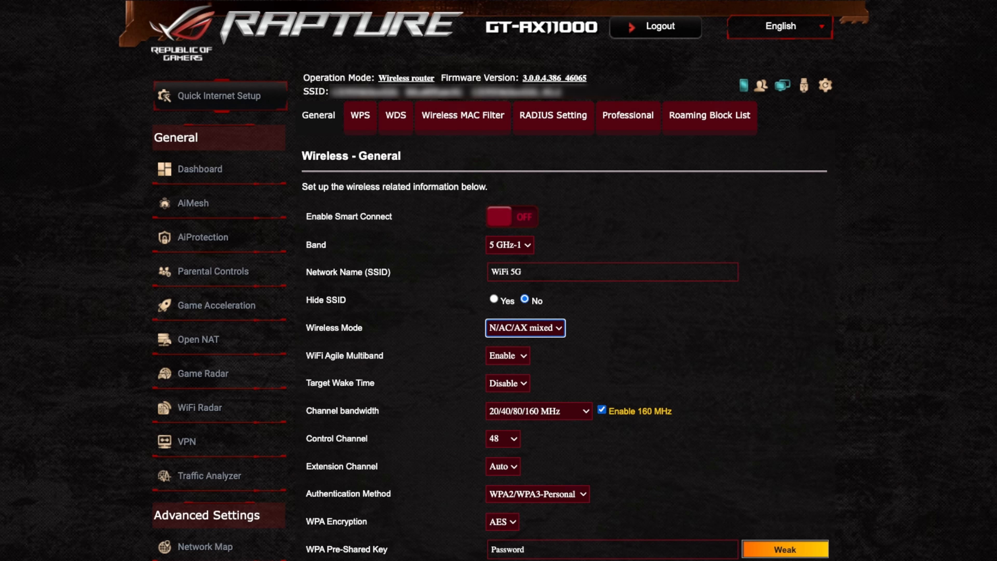
pyautogui.click(690, 377)
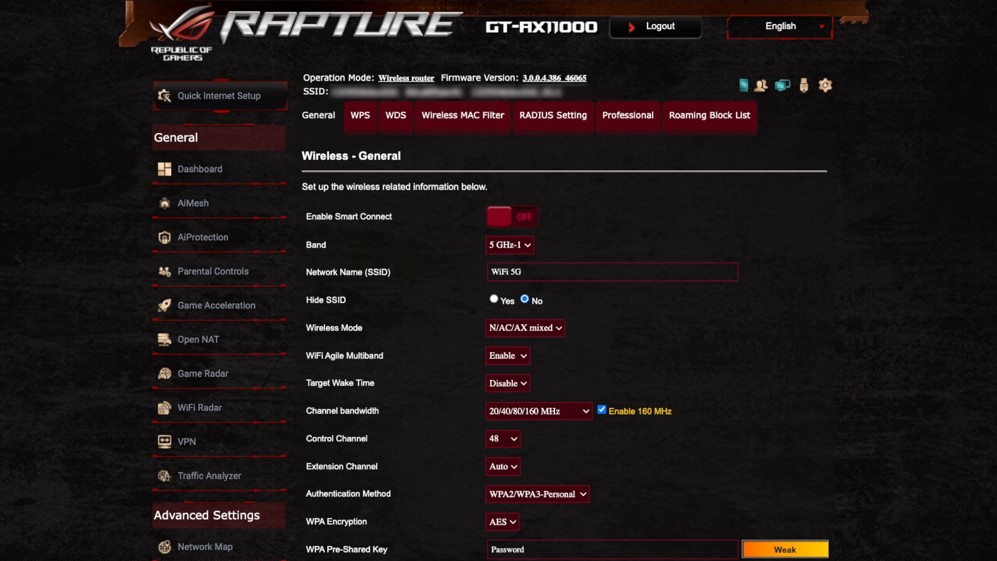
pyautogui.click(538, 411)
pyautogui.click(538, 411)
pyautogui.click(539, 411)
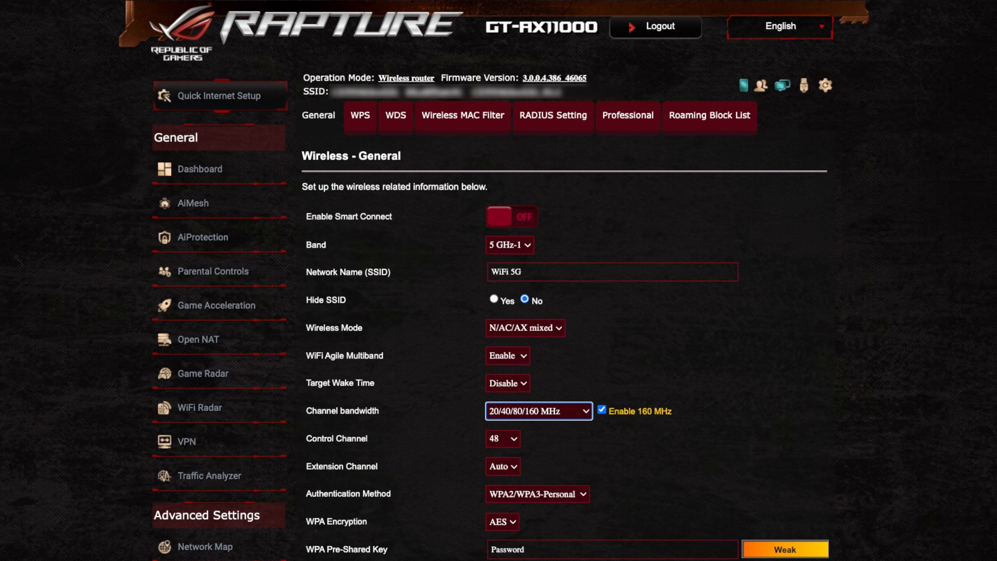
# View the WPS and WDS bridge settings, including the WDS band and AP mode options.
pyautogui.click(360, 115)
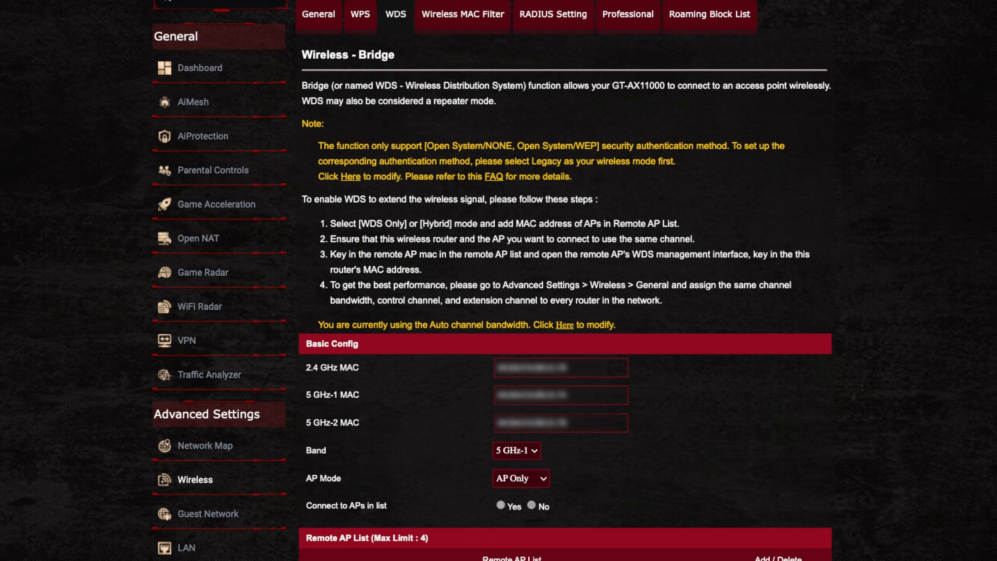
pyautogui.click(516, 450)
pyautogui.click(520, 478)
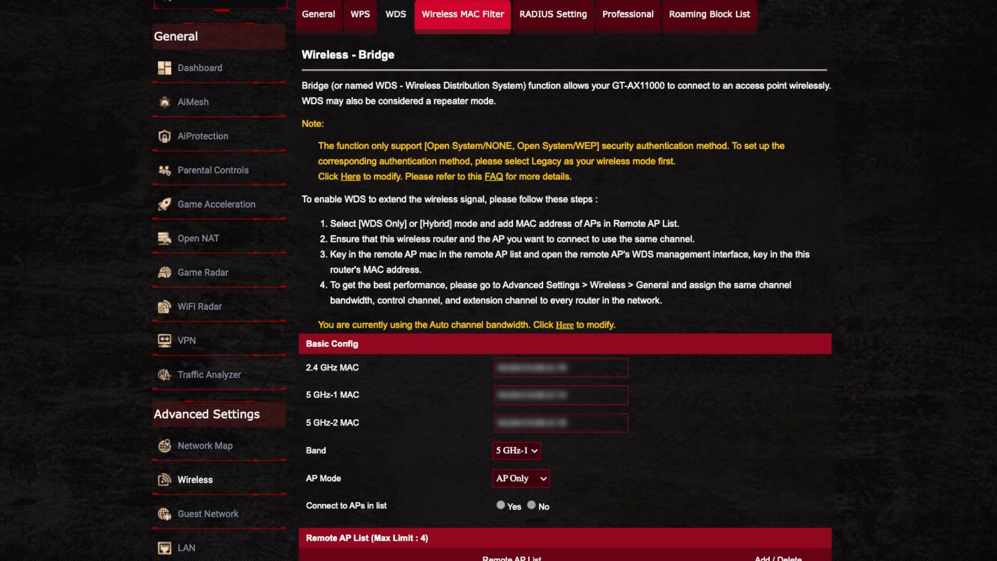
# Enable the wireless MAC filter for the 5 GHz-1 band and set its filter mode to Reject.
pyautogui.click(463, 14)
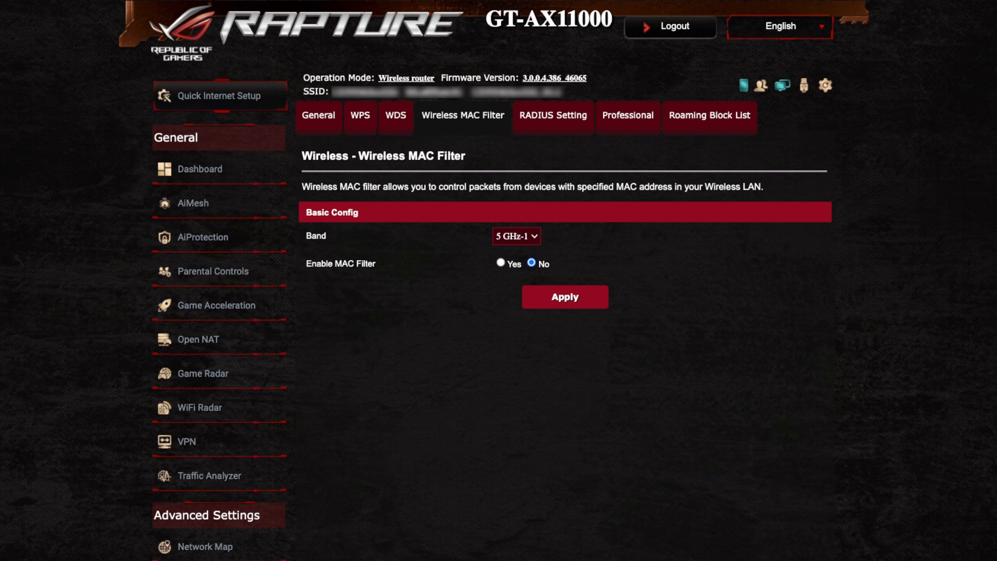
pyautogui.click(517, 236)
pyautogui.click(501, 262)
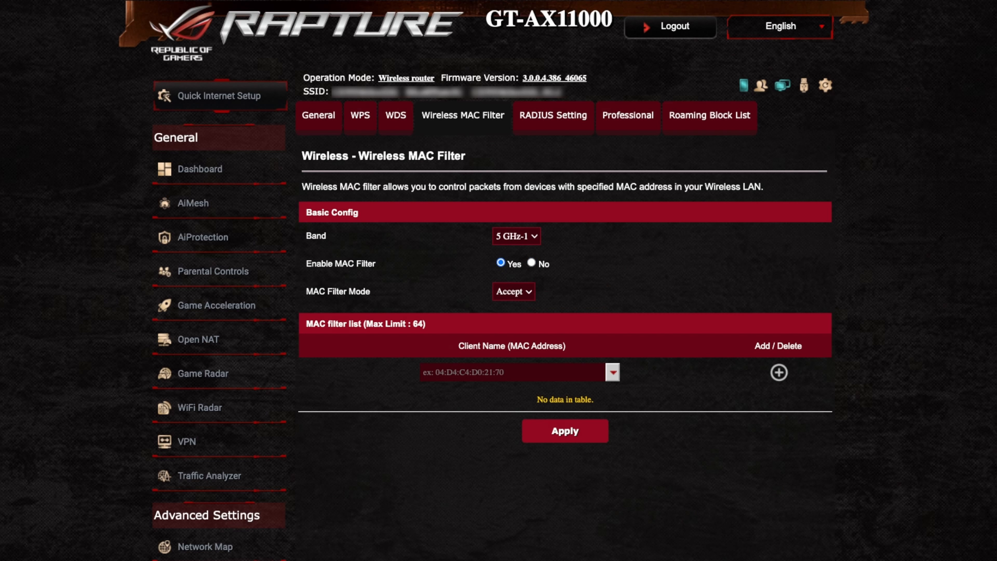
pyautogui.click(513, 291)
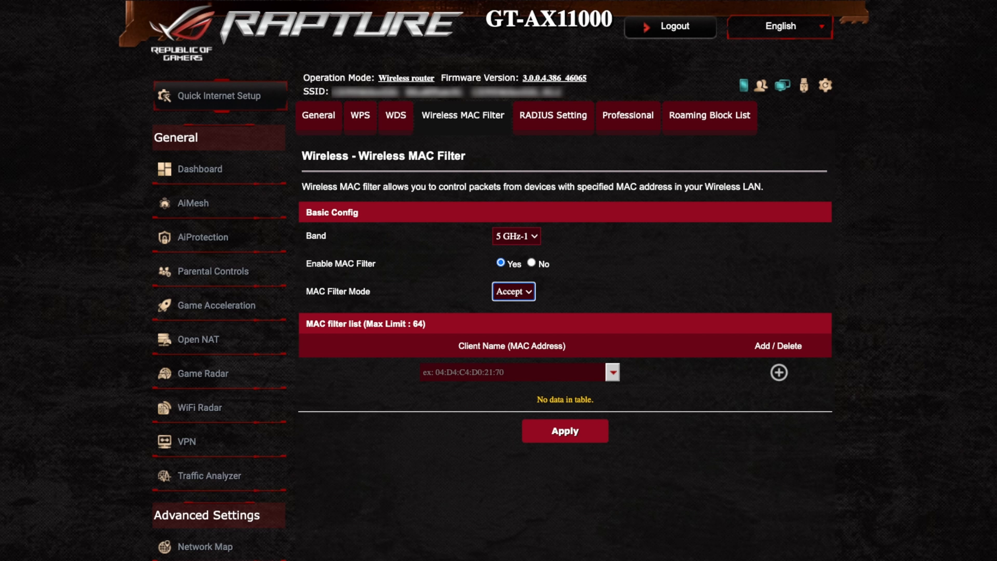
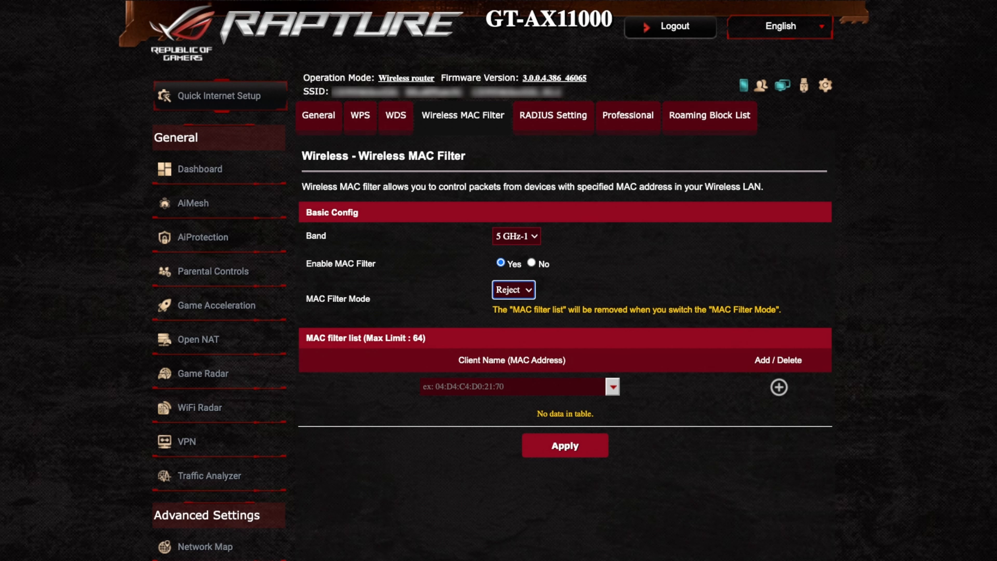
# View the RADIUS server settings and the roaming block list.
pyautogui.click(553, 116)
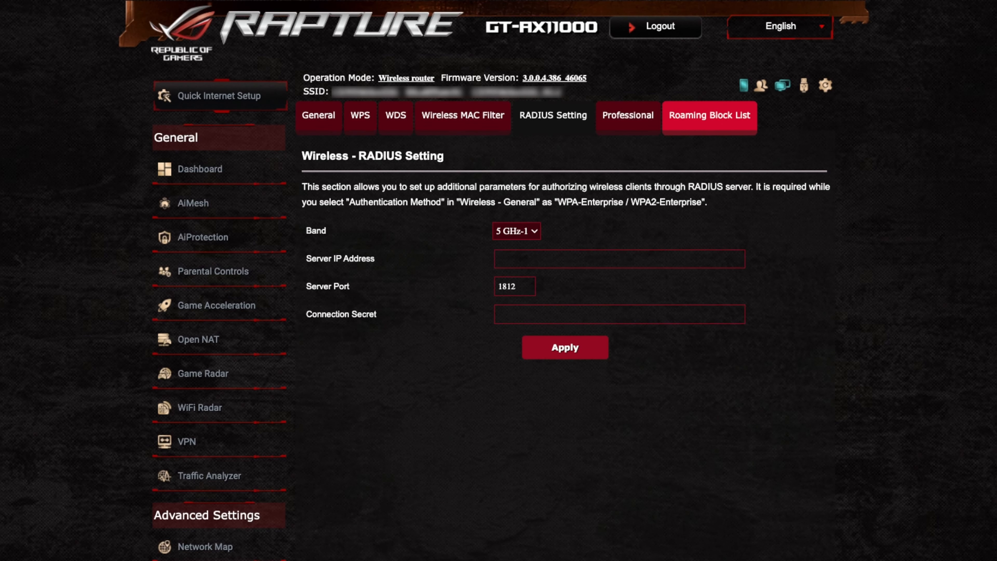
pyautogui.click(709, 115)
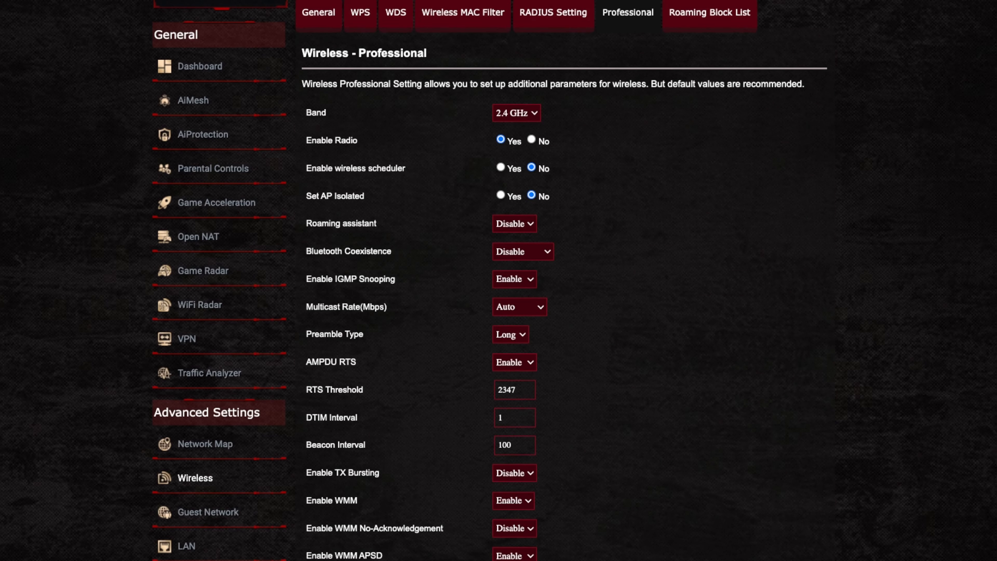
# Enable the wireless scheduler for the 2.4 GHz band in the professional wireless settings.
pyautogui.click(517, 113)
pyautogui.click(516, 114)
pyautogui.click(516, 113)
pyautogui.click(501, 168)
pyautogui.click(597, 169)
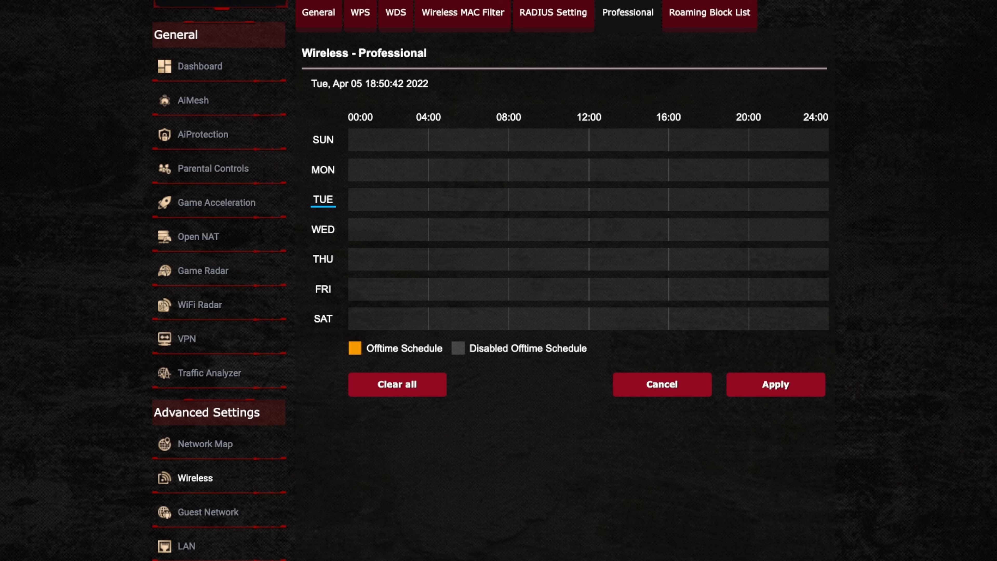
pyautogui.click(388, 199)
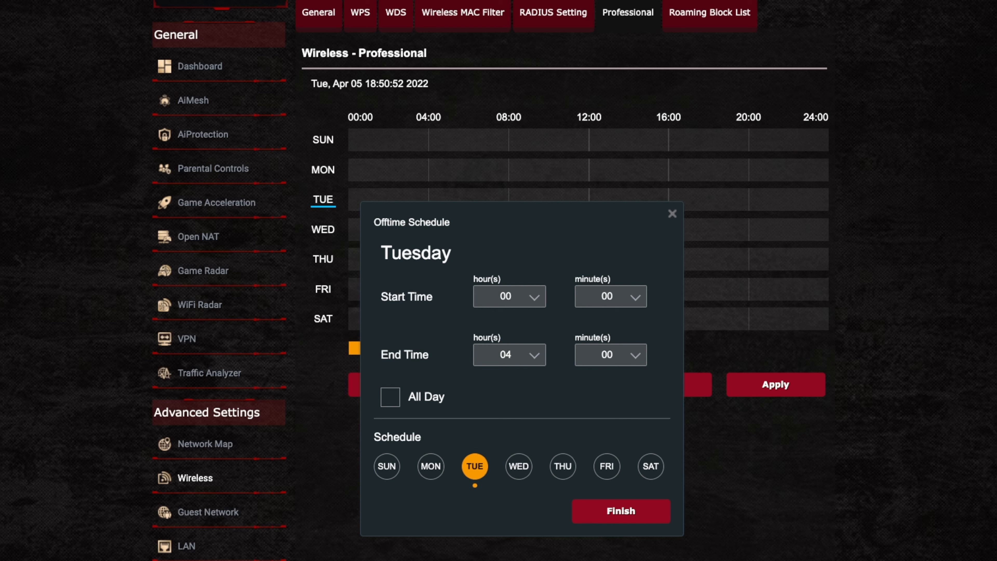
pyautogui.click(518, 466)
pyautogui.click(562, 466)
pyautogui.click(518, 466)
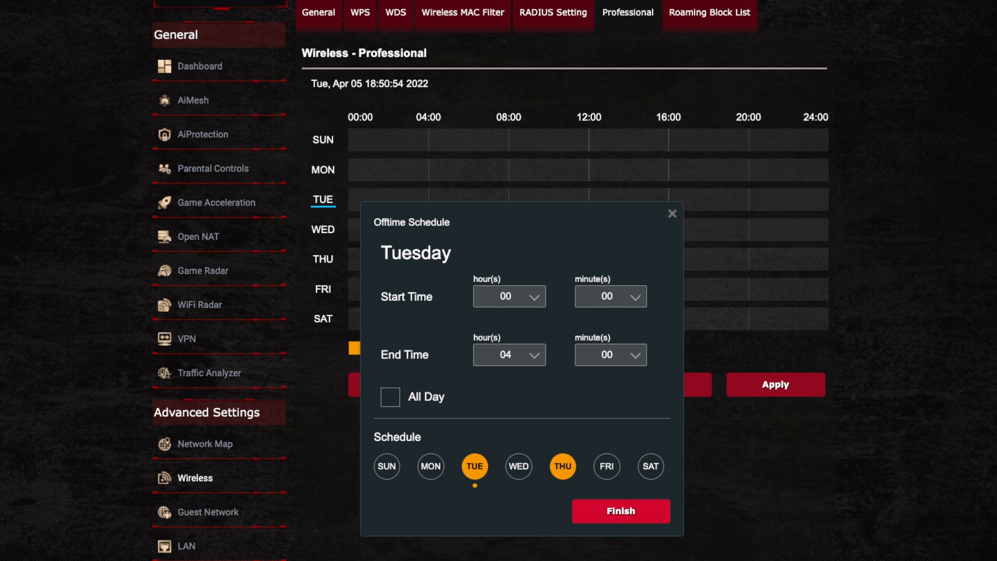
pyautogui.press('Escape')
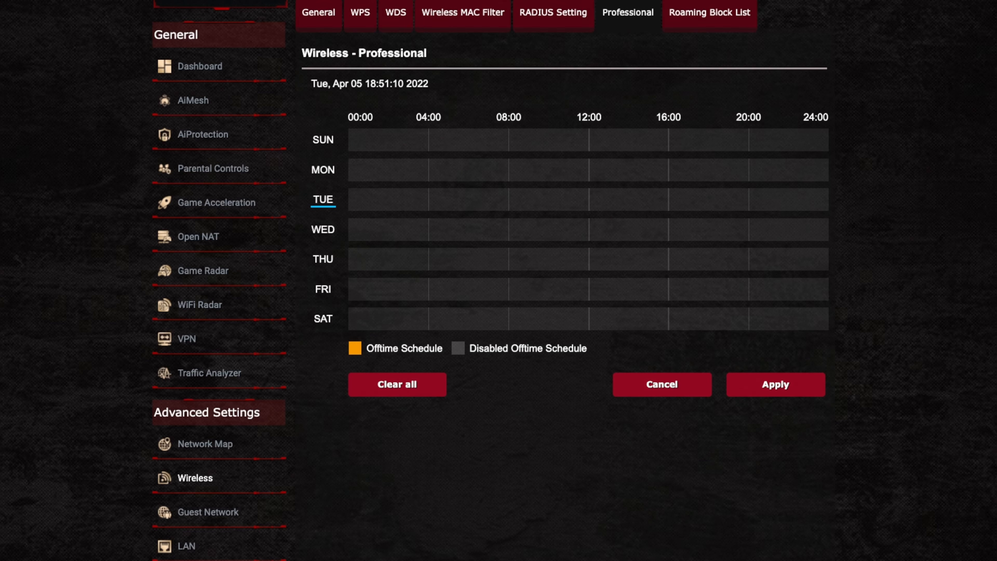
pyautogui.click(662, 384)
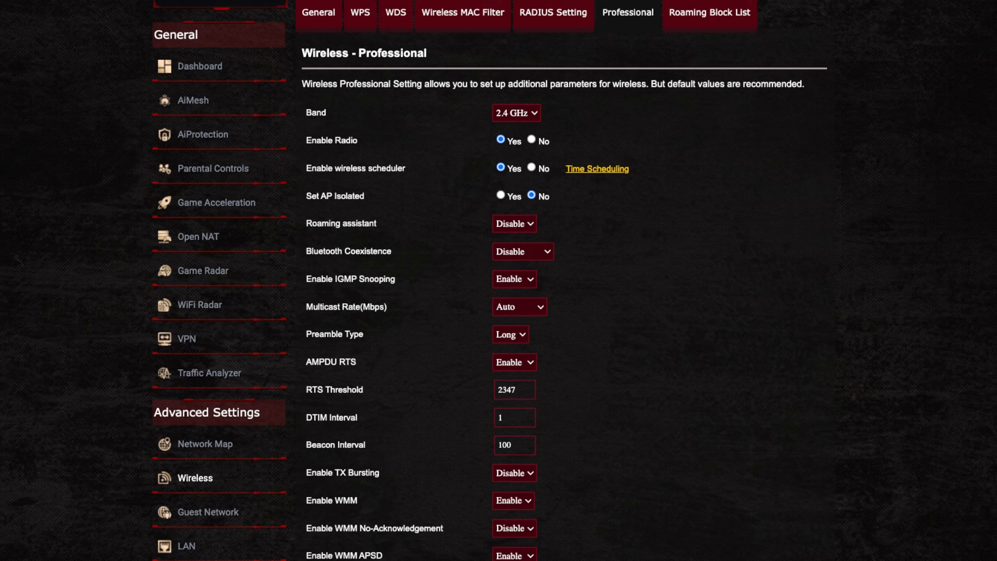
# Examine the 2.4 GHz band's roaming assistant, Bluetooth coexistence and multicast rate settings.
pyautogui.click(517, 113)
pyautogui.click(369, 224)
pyautogui.click(364, 225)
pyautogui.click(386, 253)
pyautogui.moveTo(369, 306)
pyautogui.click(519, 307)
pyautogui.click(519, 307)
# Set the 2.4 GHz band's preamble type to Short.
pyautogui.click(510, 335)
pyautogui.click(510, 334)
pyautogui.click(340, 334)
pyautogui.click(342, 335)
# Examine the 2.4 GHz band's TX bursting, WMM, WMM No-Acknowledgement, WMM APSD, AMPDU aggregation and modulation scheme settings.
pyautogui.scroll(-1, 498, 281)
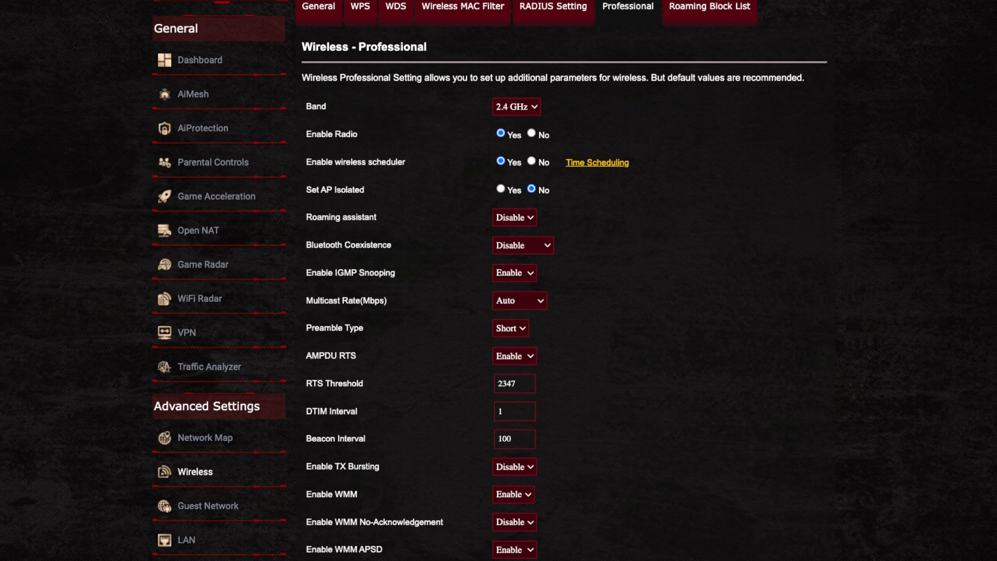
pyautogui.click(514, 466)
pyautogui.click(369, 467)
pyautogui.click(346, 495)
pyautogui.scroll(-1, 564, 298)
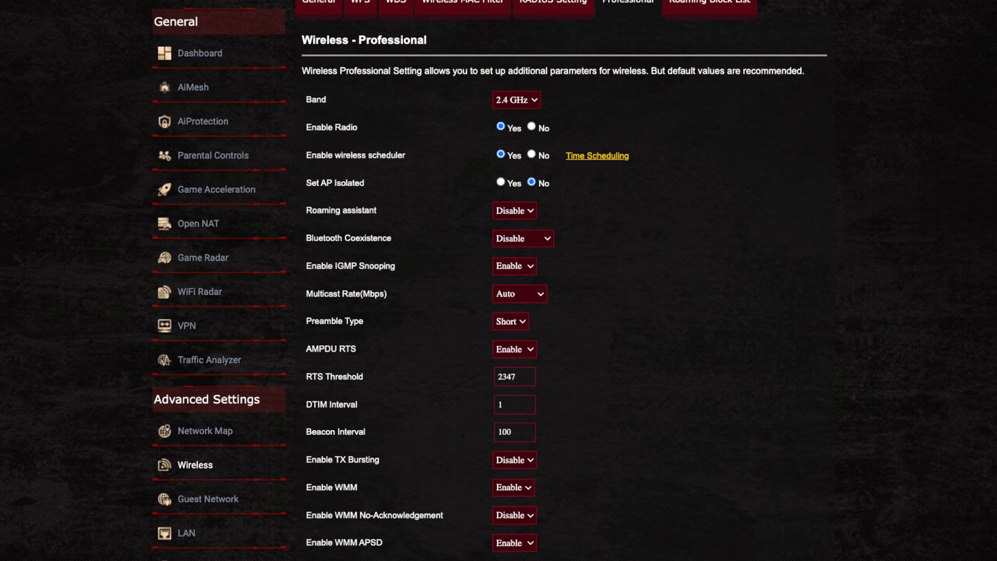
pyautogui.click(399, 516)
pyautogui.click(377, 543)
pyautogui.click(514, 542)
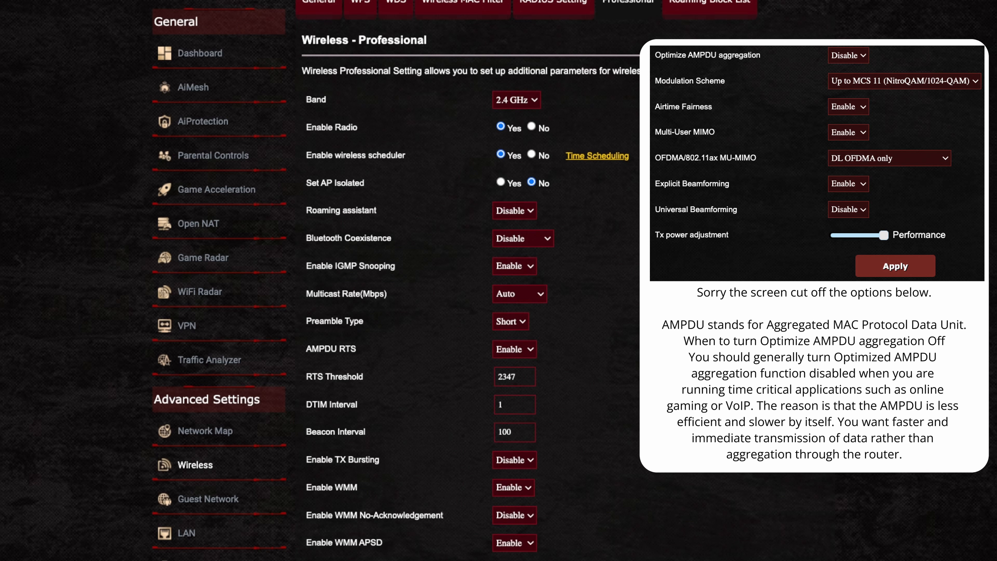
pyautogui.scroll(-1, 451, 280)
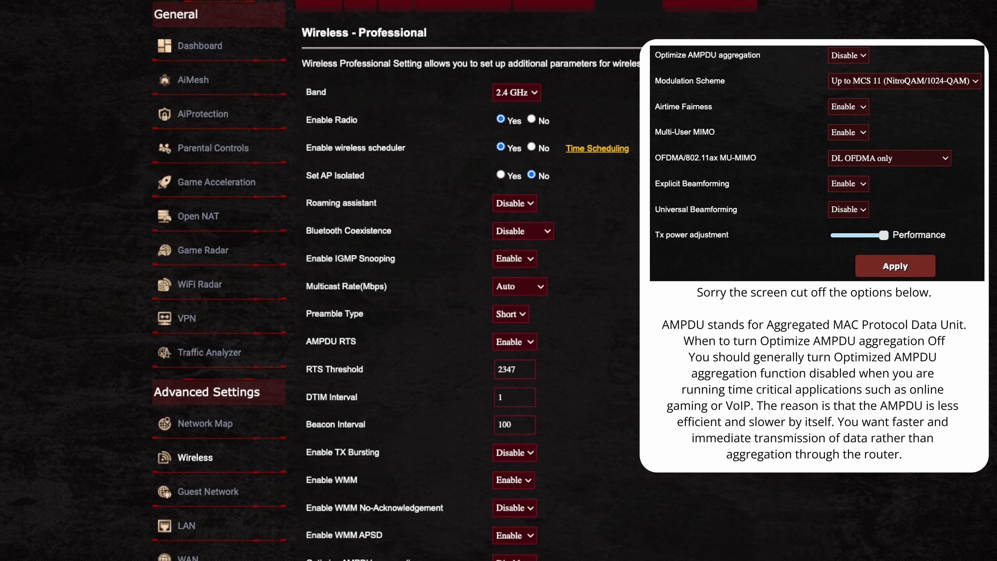
pyautogui.scroll(-3, 479, 281)
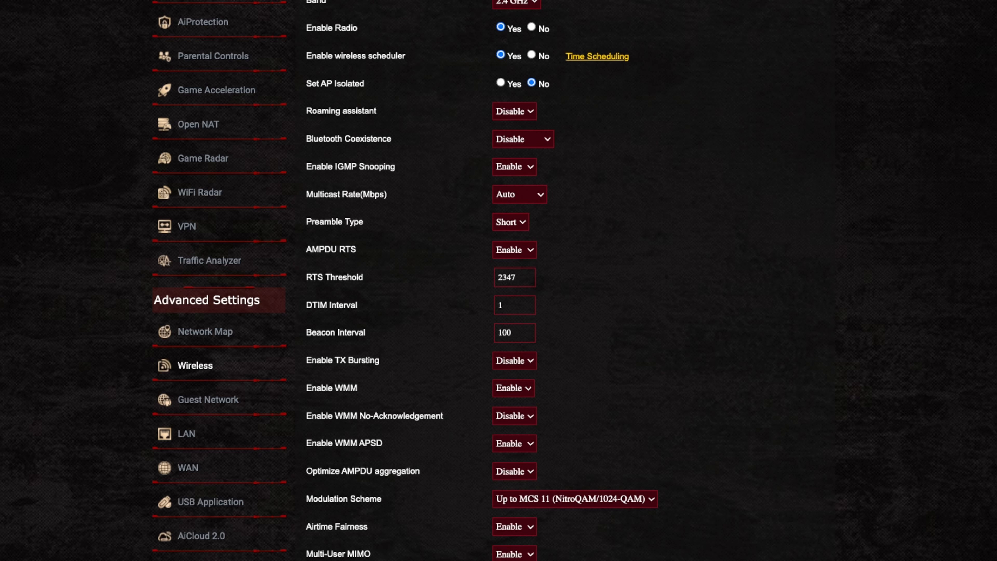
# Switch the professional settings to the 5 GHz-1 band and review its options, including OFDMA/802.11ax MU-MIMO.
pyautogui.scroll(5, 499, 281)
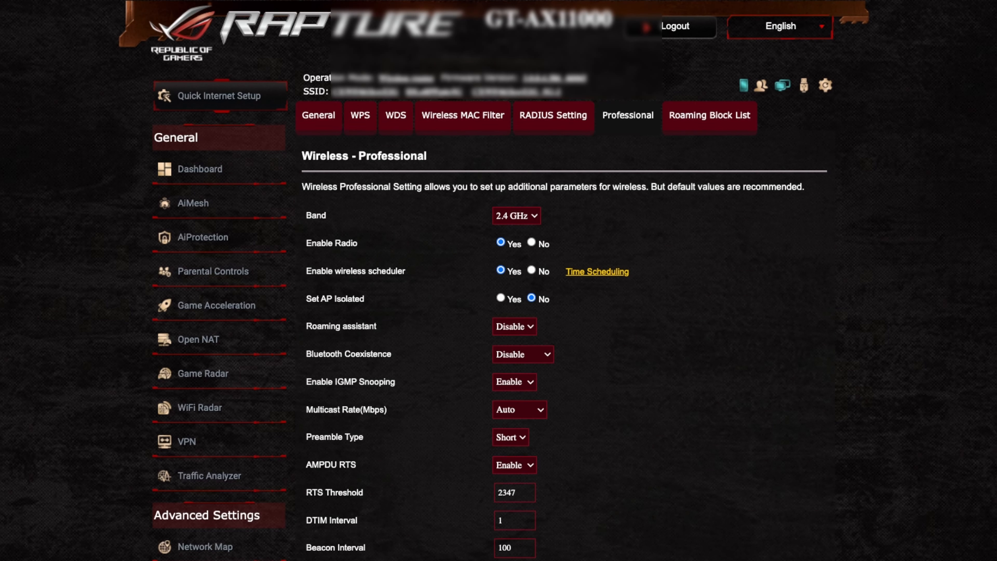
pyautogui.click(516, 215)
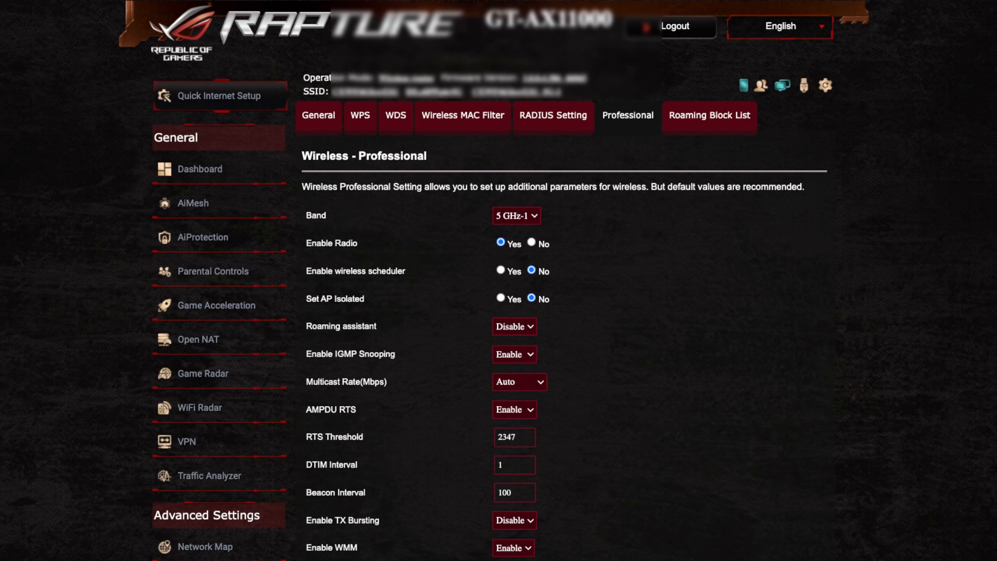
pyautogui.scroll(-5, 499, 280)
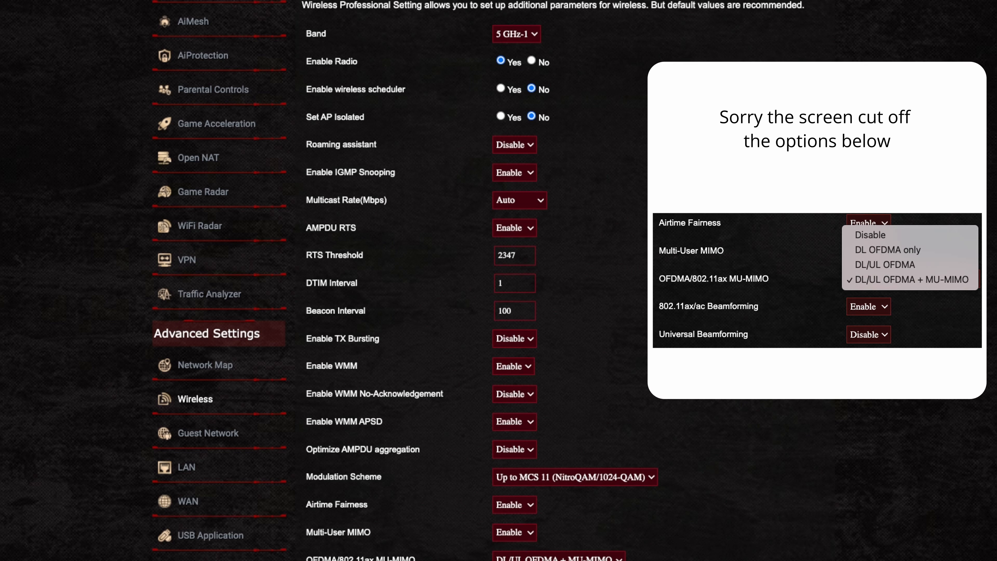
pyautogui.click(559, 558)
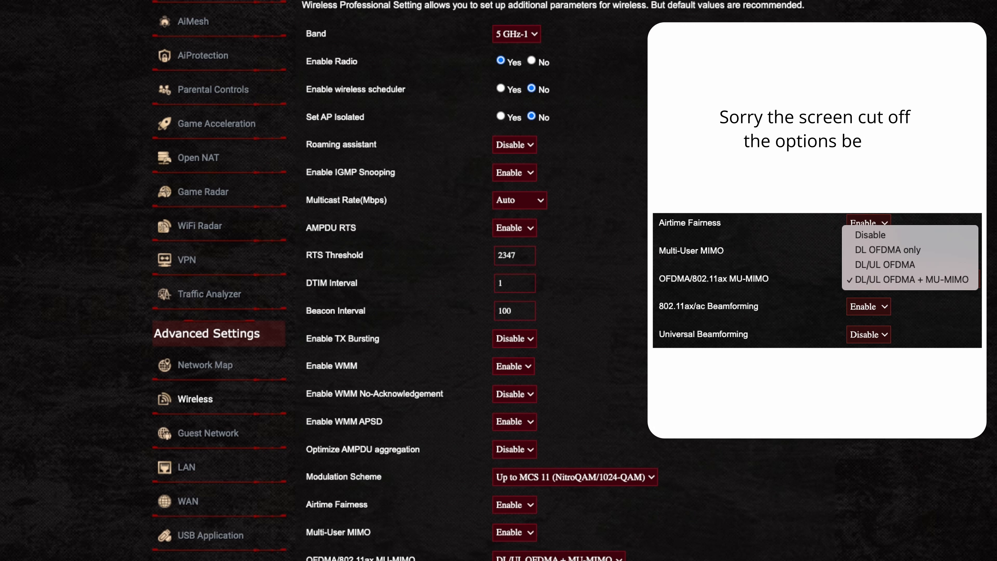
pyautogui.scroll(2, 565, 280)
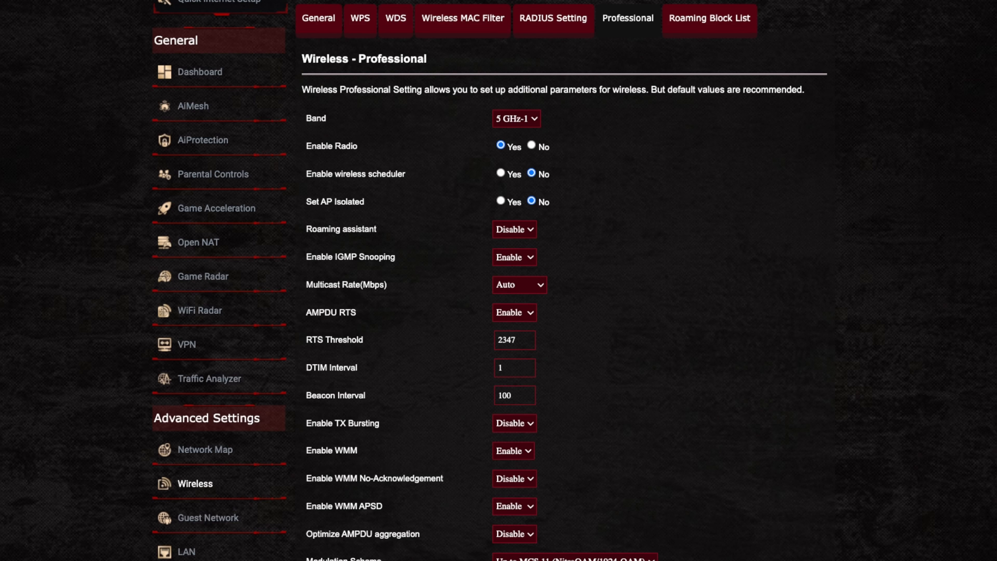
pyautogui.scroll(3, 498, 280)
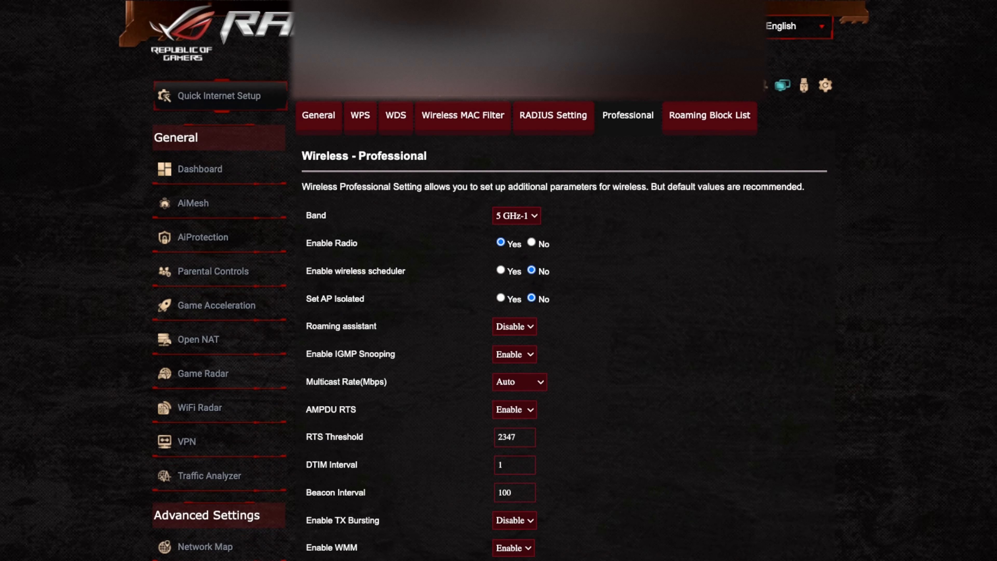
pyautogui.scroll(-7, 498, 280)
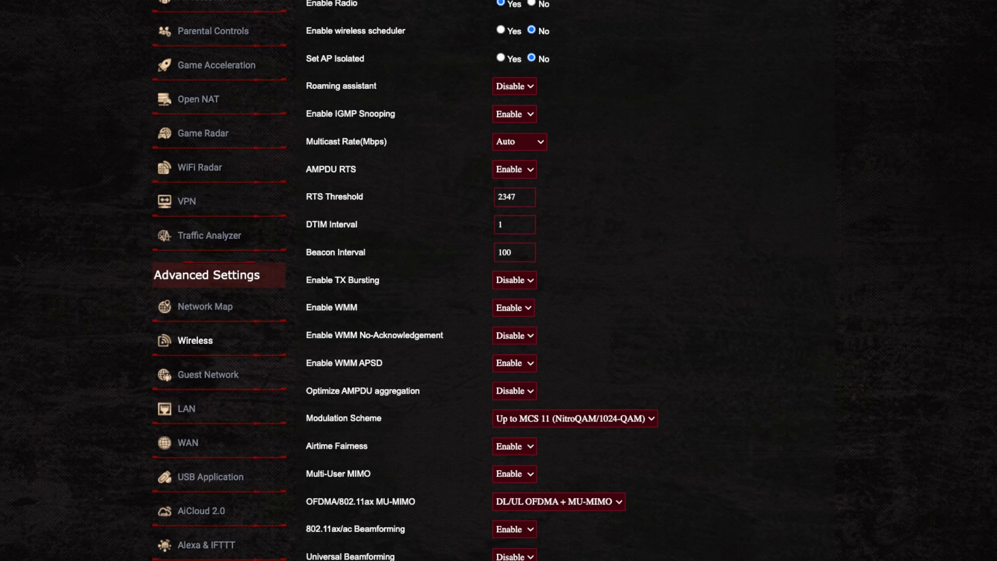
pyautogui.scroll(7, 498, 281)
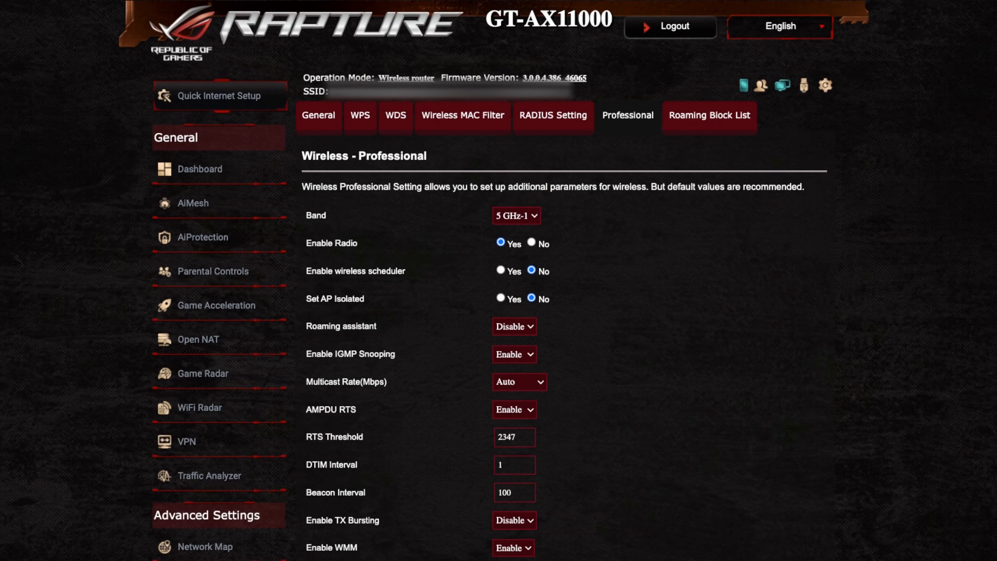